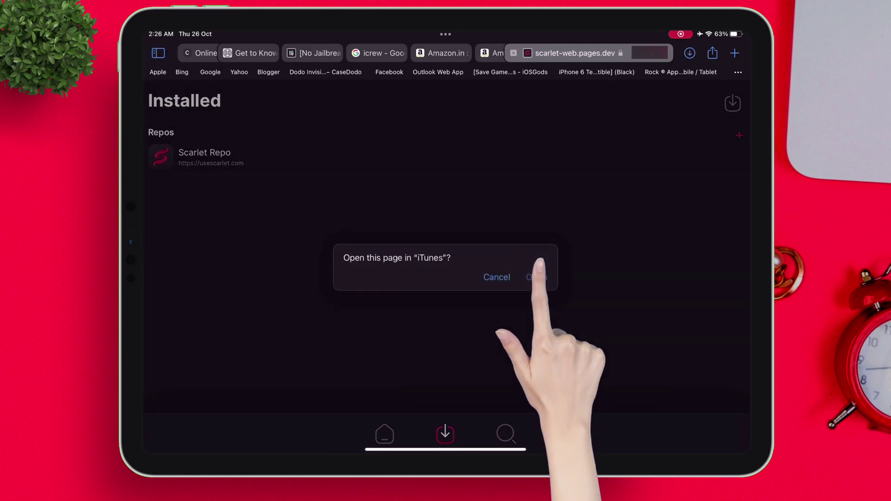
- Allow the iTunes prompt and approve installing DolphiniOS on the iPad
{"action": "left_click", "coordinate": [537, 276]}
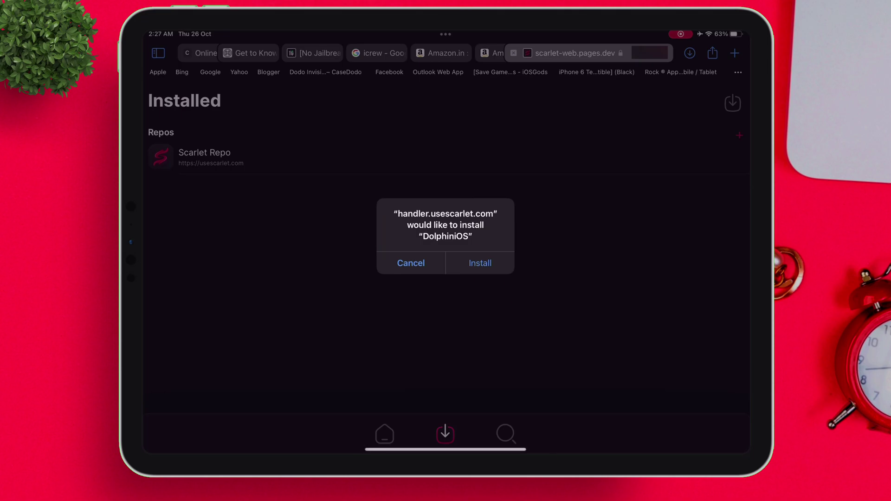
{"action": "left_click", "coordinate": [480, 263]}
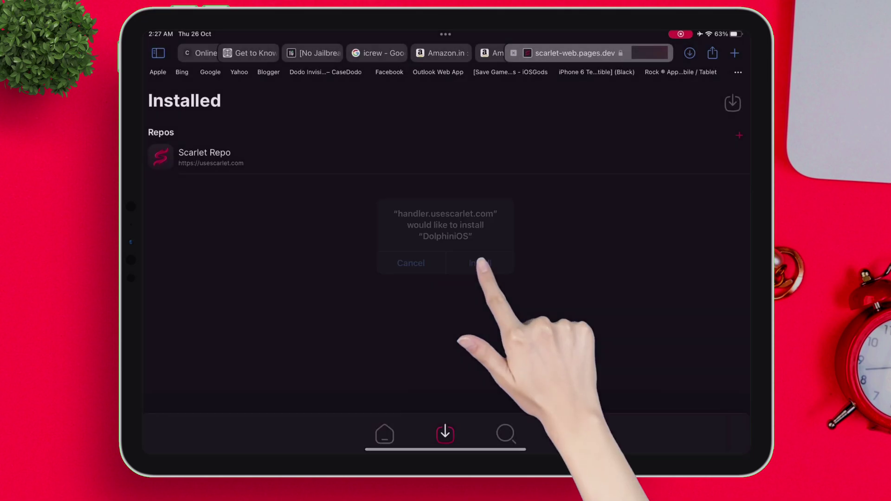